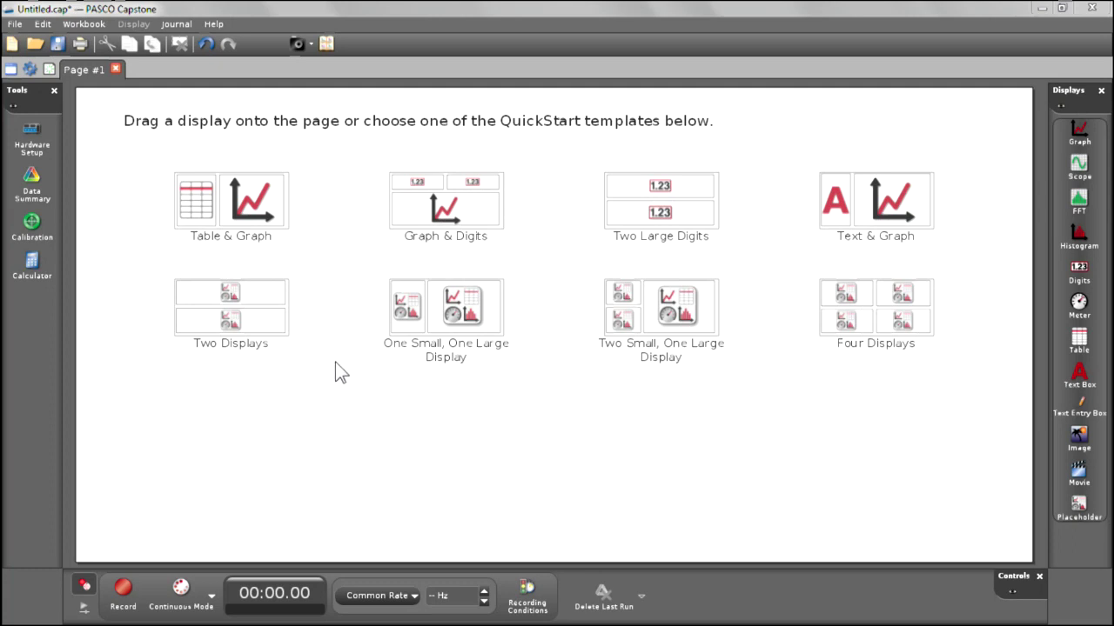
# Step: Show Hardware Setup with the Materials Testing System ME-8230 connected, sampling at 5.00 Hz
pyautogui.click(33, 137)
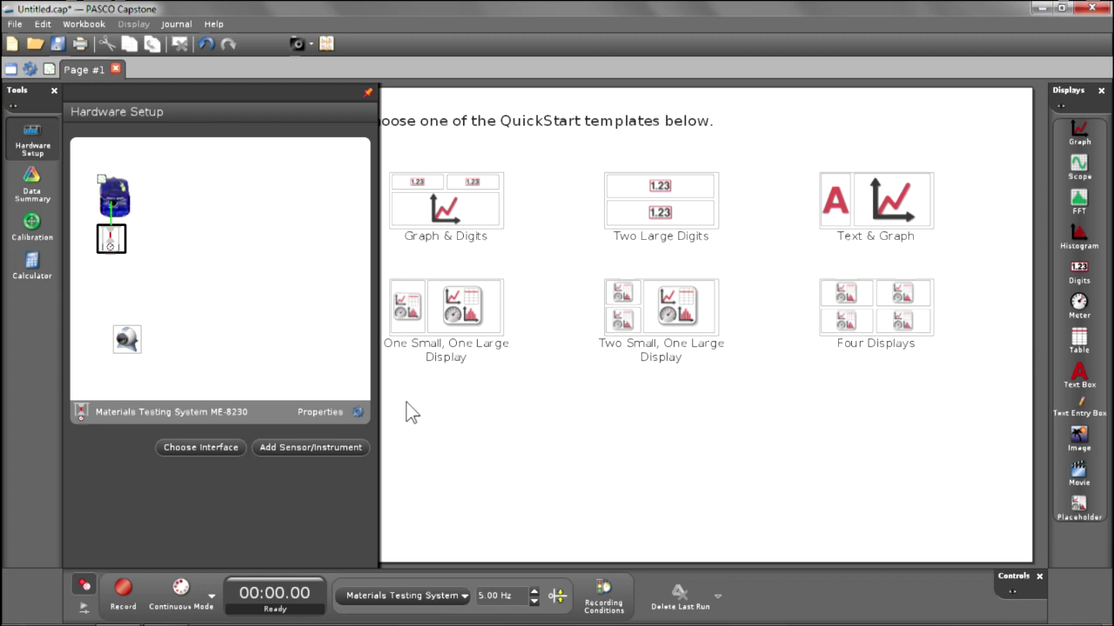
# Step: Enable Change Sign in the Materials Testing System sensor properties and close Hardware Setup
pyautogui.click(320, 412)
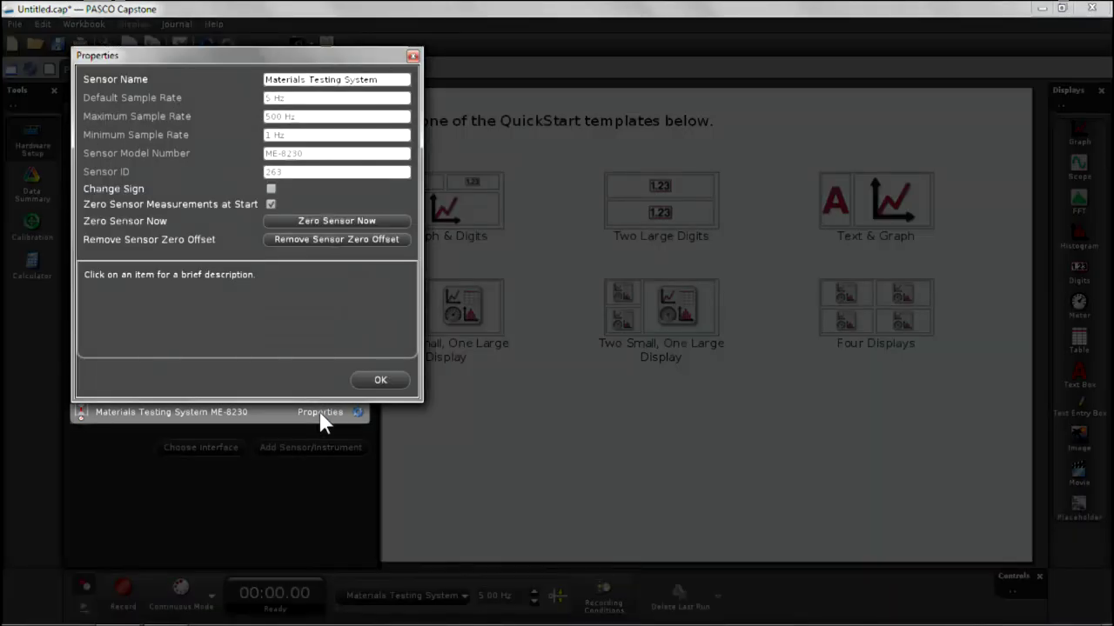
pyautogui.click(271, 189)
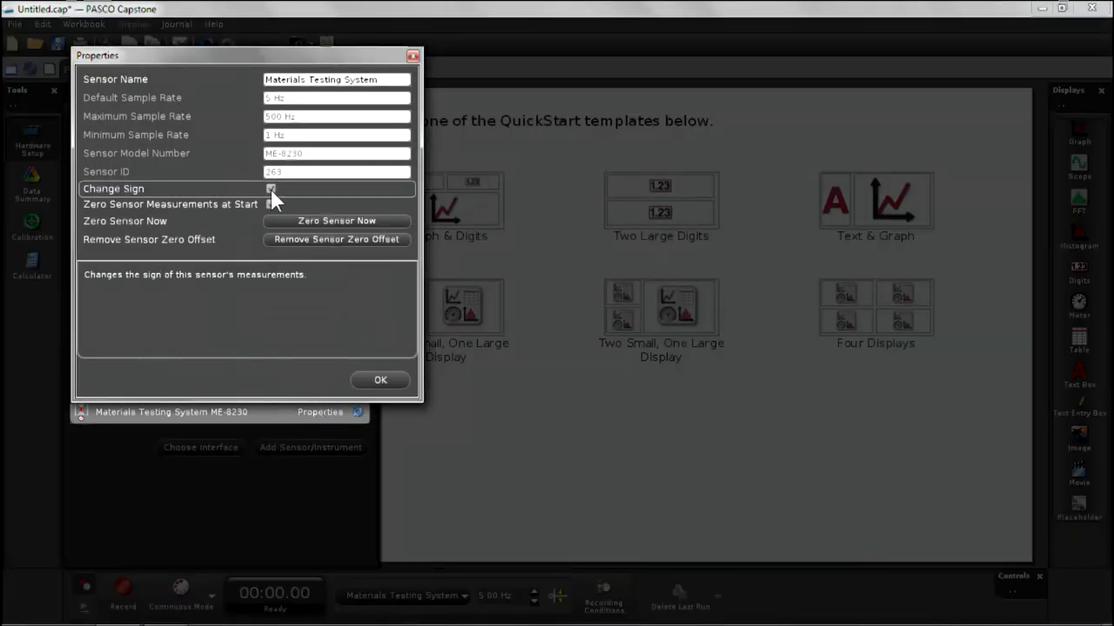
pyautogui.click(381, 380)
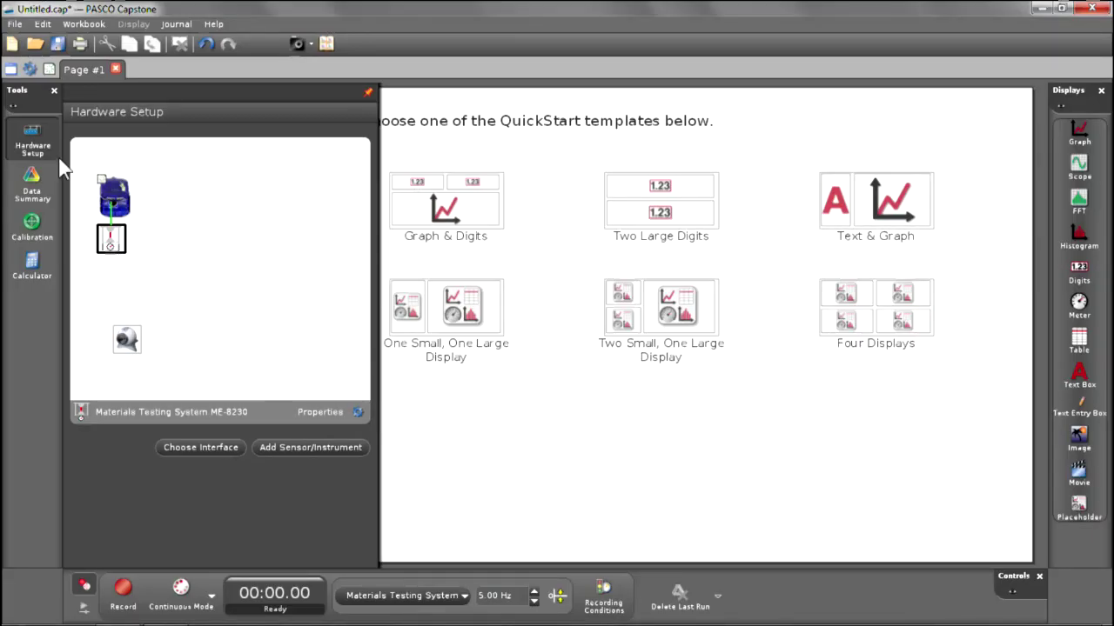
pyautogui.click(29, 140)
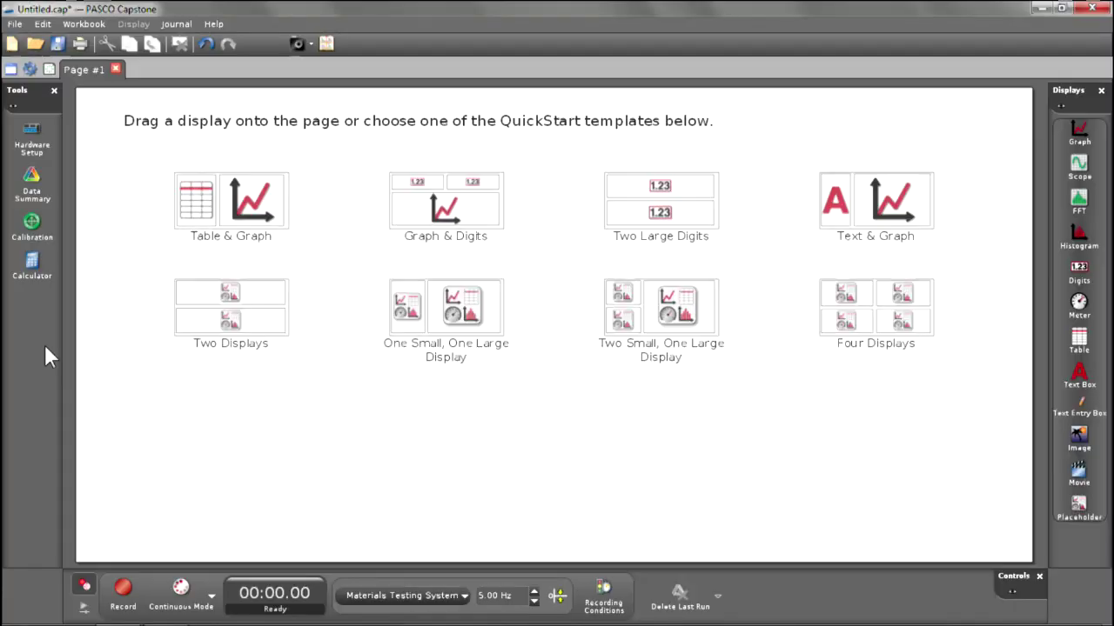
# Step: Define the calculator constant DIA = .0033 with units m
pyautogui.click(32, 266)
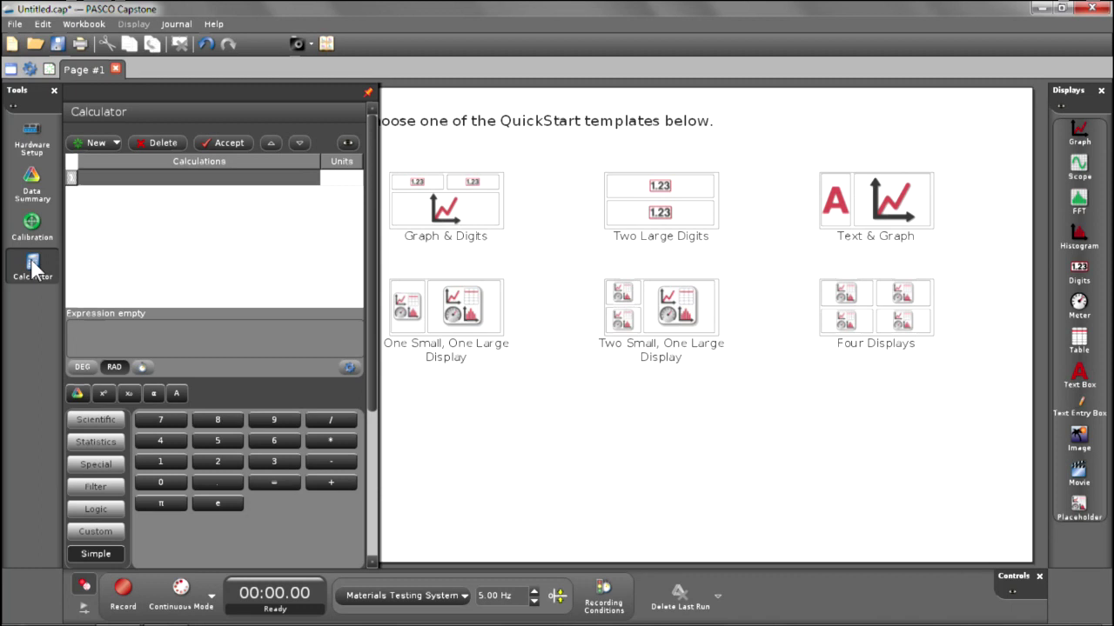
pyautogui.click(181, 176)
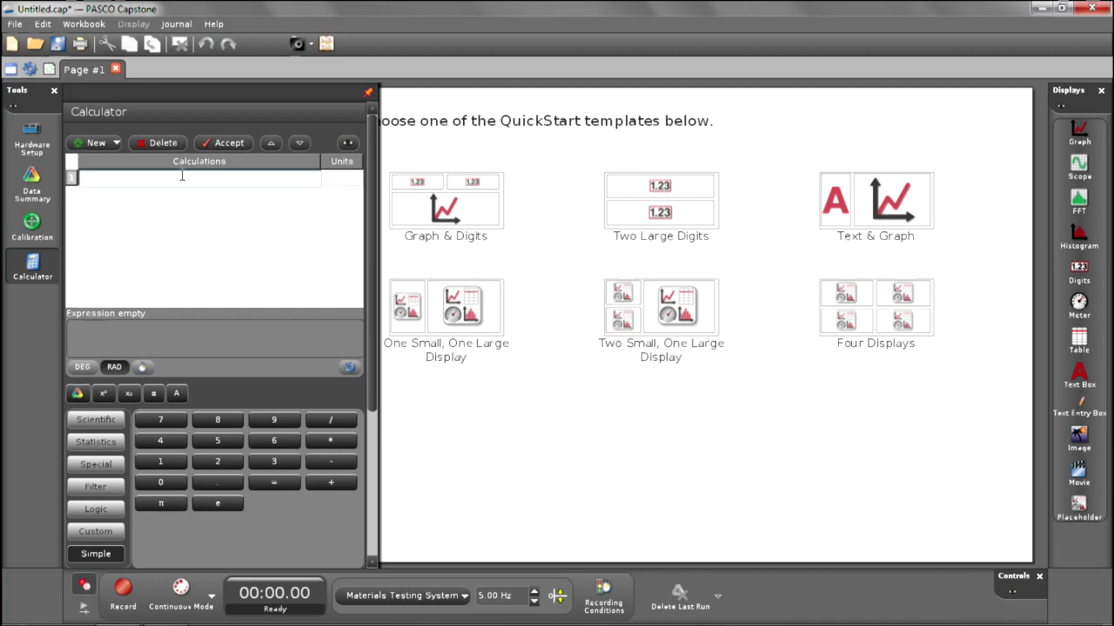
pyautogui.write('DIA= .0033')
pyautogui.press('Return')
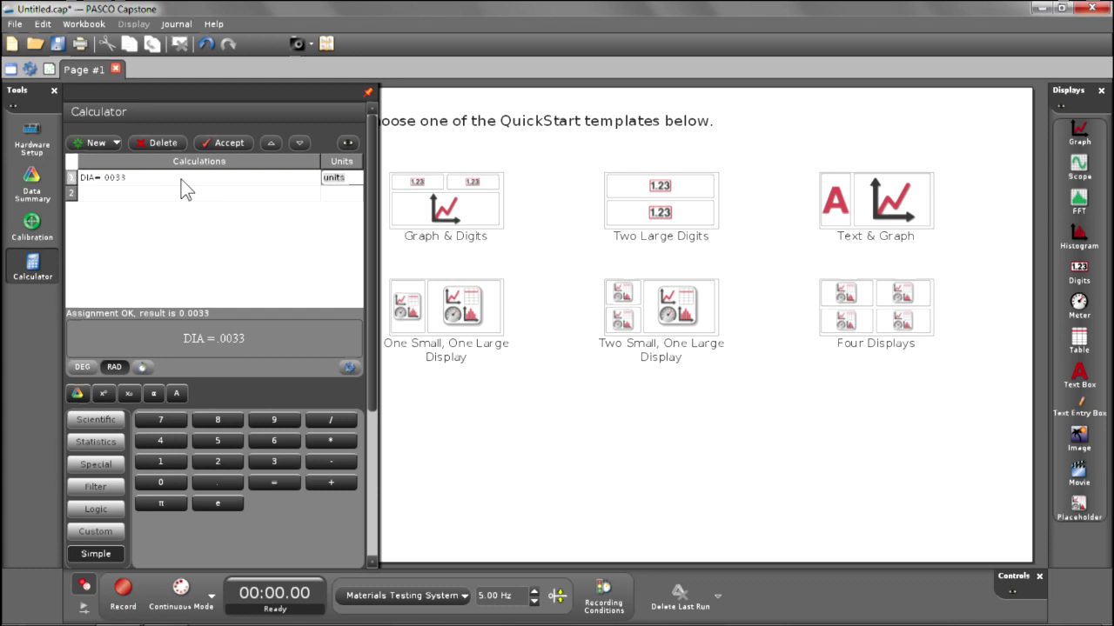
pyautogui.write('m')
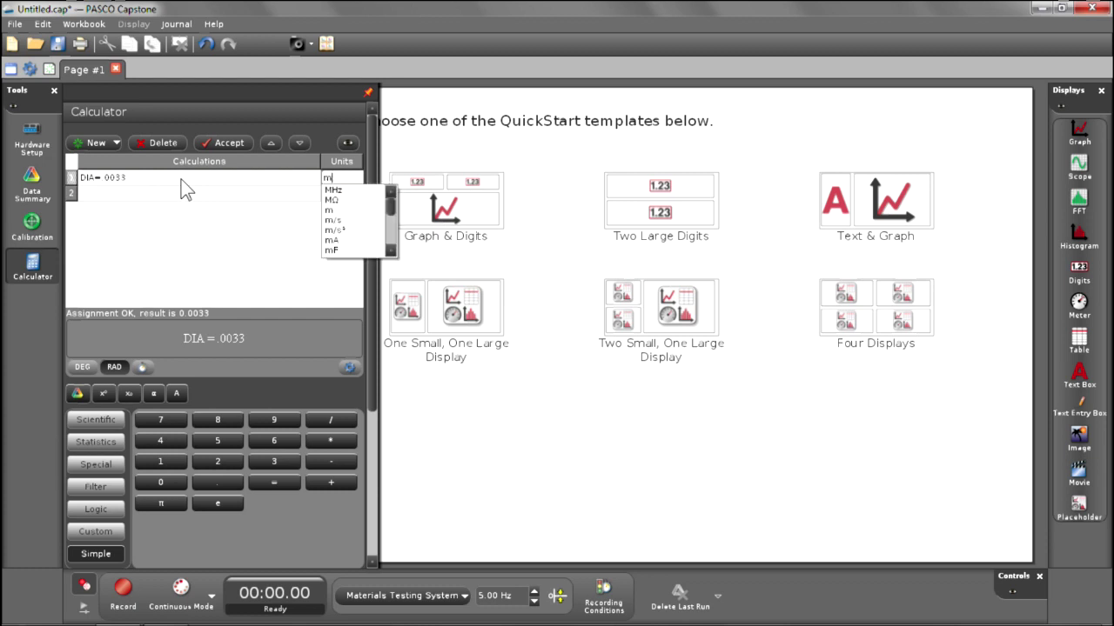
pyautogui.press('Return')
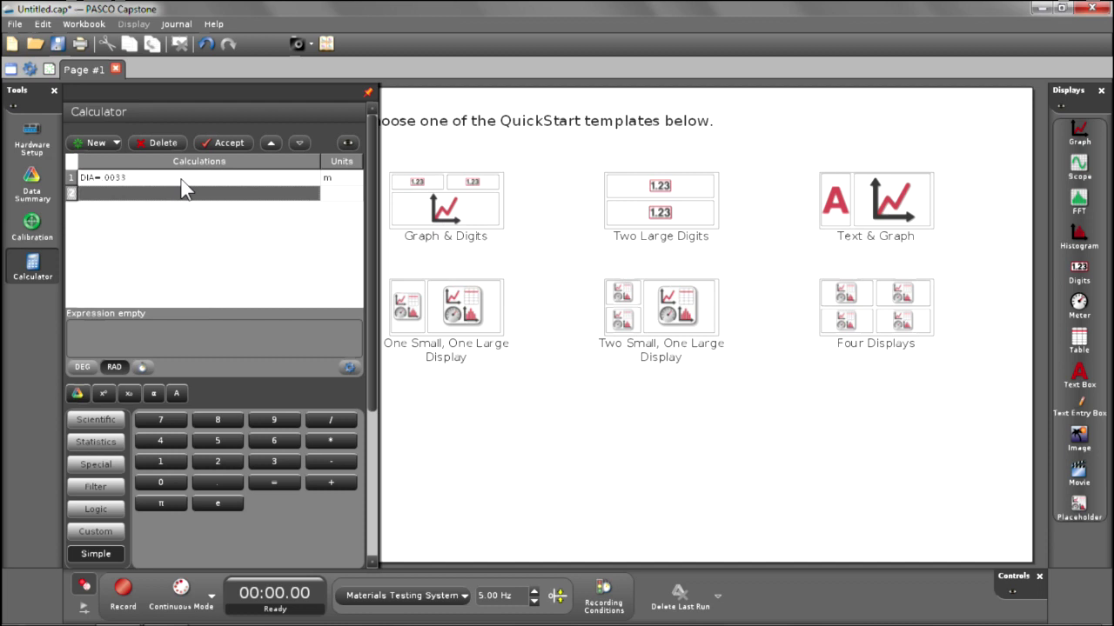
# Step: Define the constant L = .035 with units m
pyautogui.write('L=')
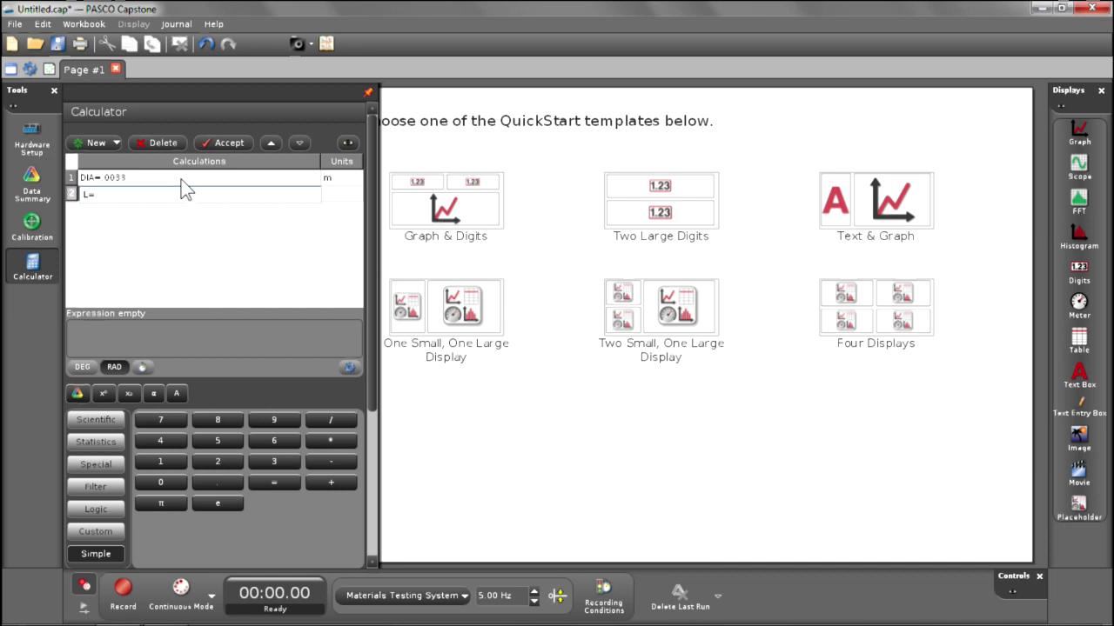
pyautogui.write('.035')
pyautogui.press('Return')
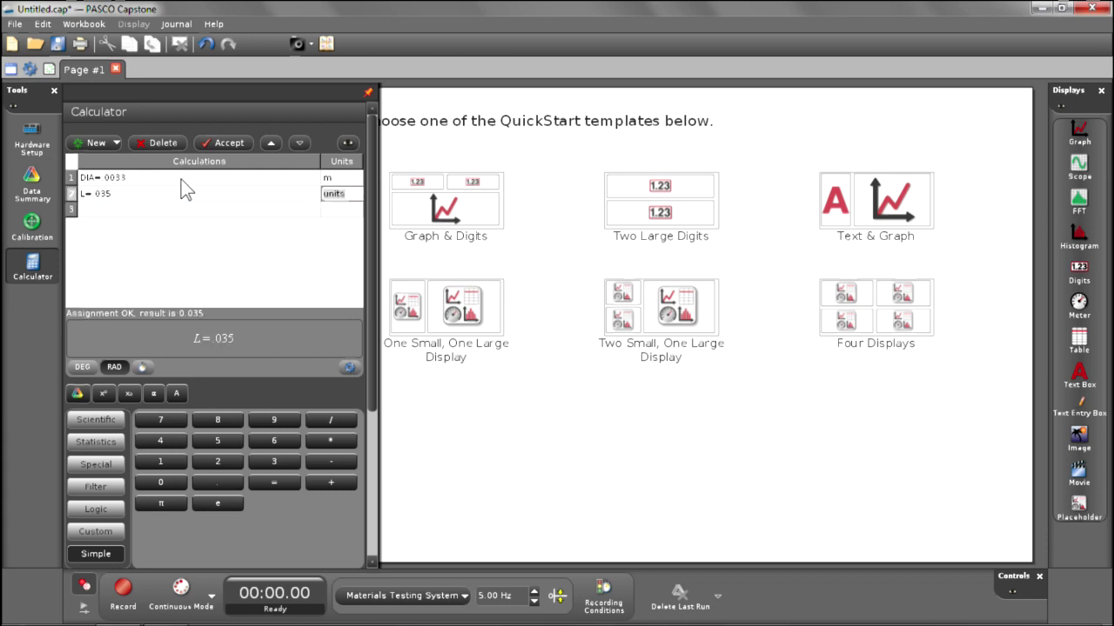
pyautogui.write('m')
pyautogui.press('Return')
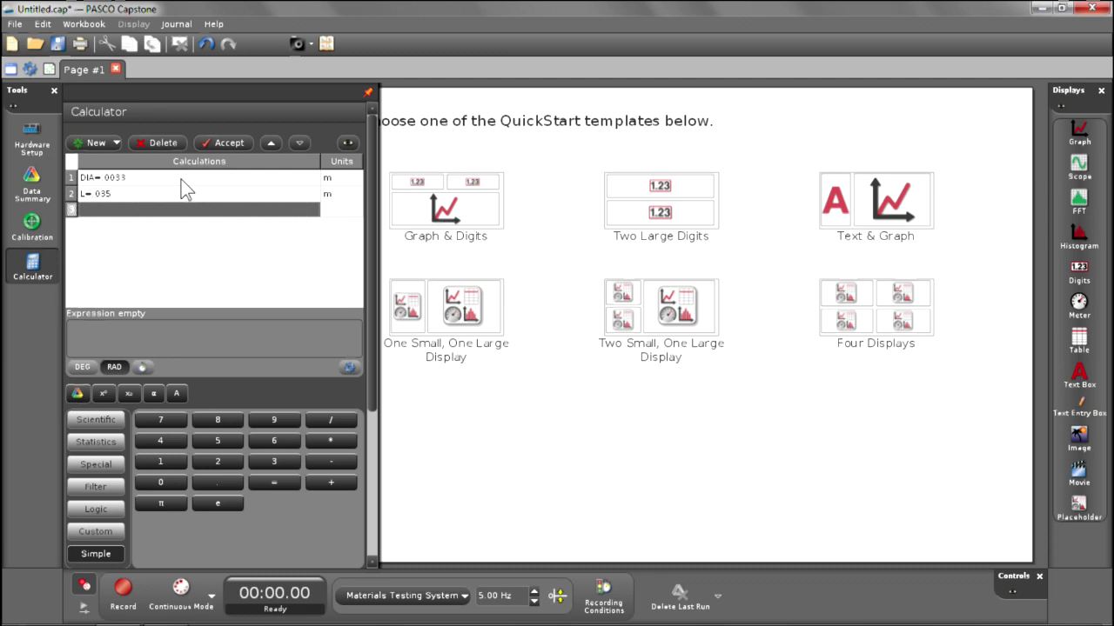
# Step: Start the Stress formula as [Force (N)]/(DIA/2)^2
pyautogui.write('Str')
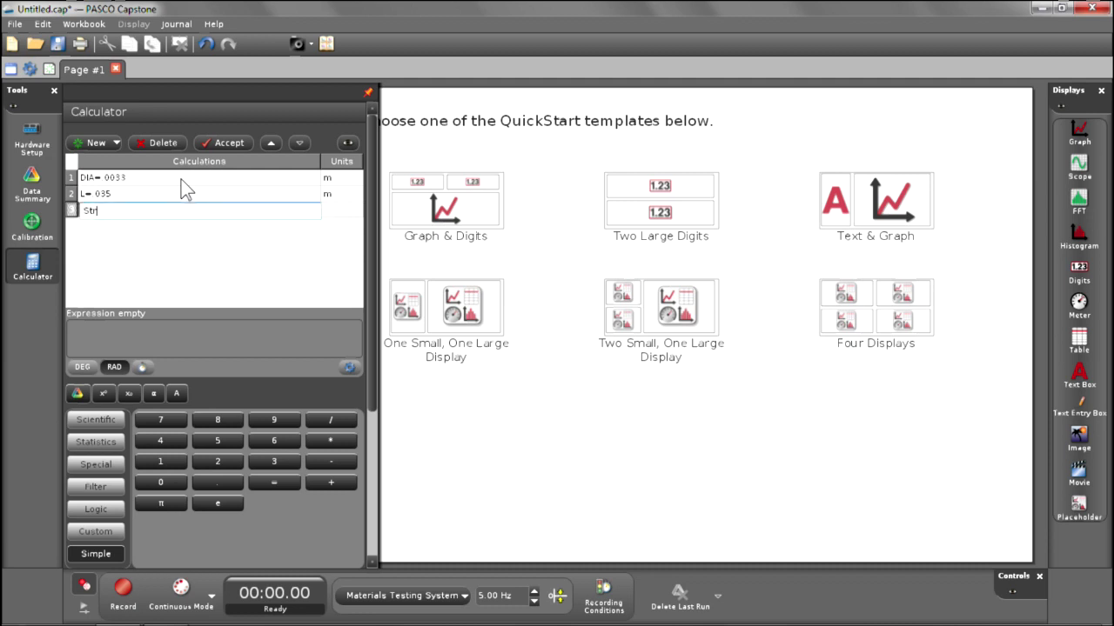
pyautogui.write('ess=')
pyautogui.rightClick(218, 211)
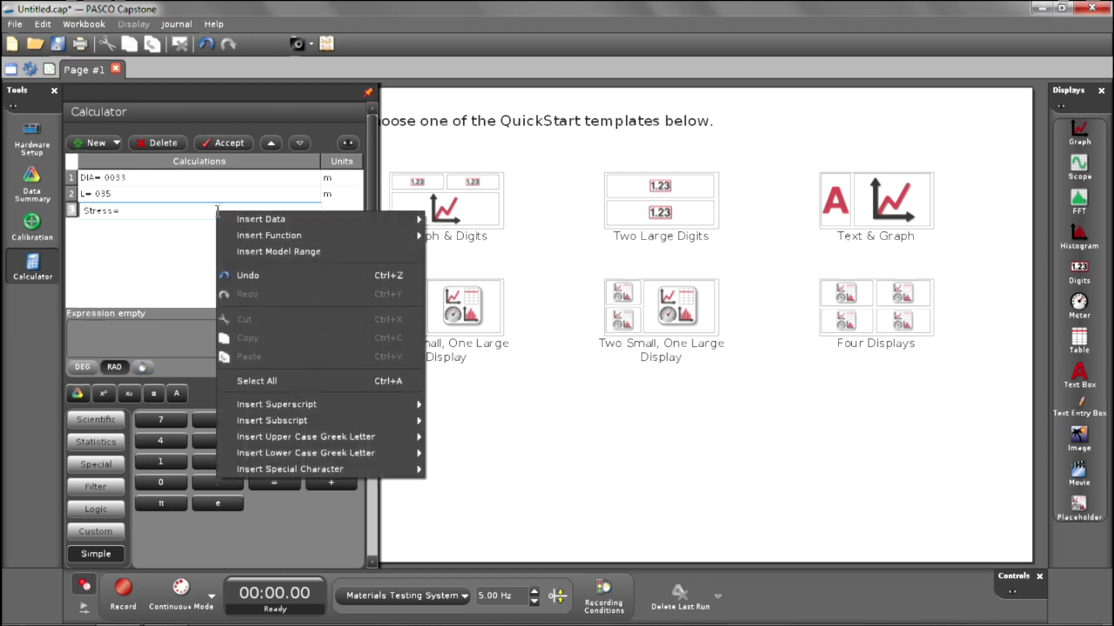
pyautogui.moveTo(265, 221)
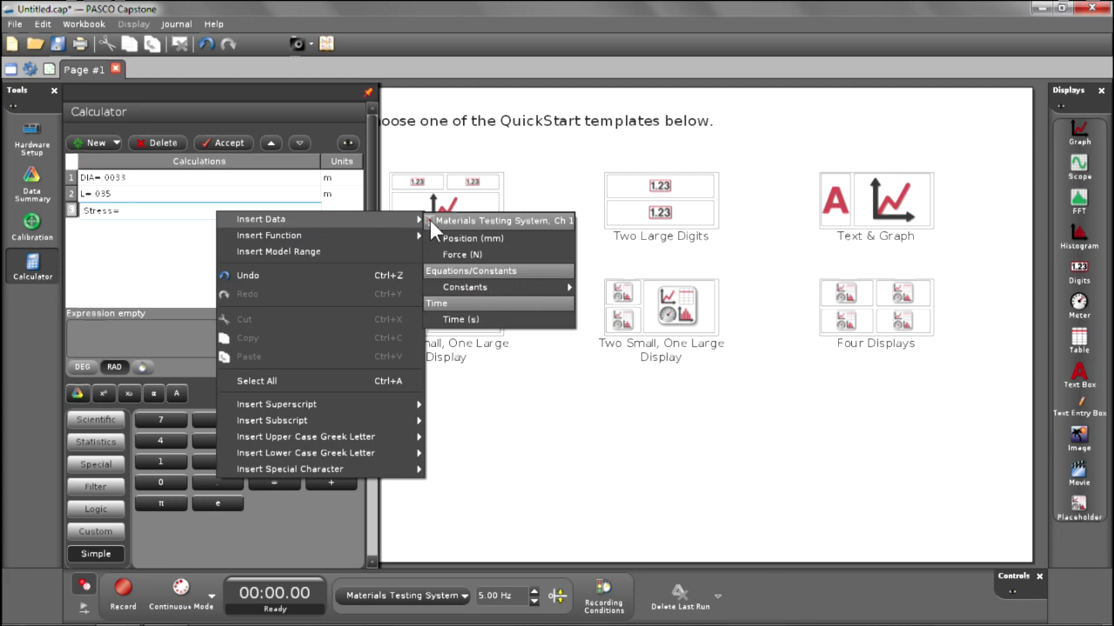
pyautogui.click(481, 256)
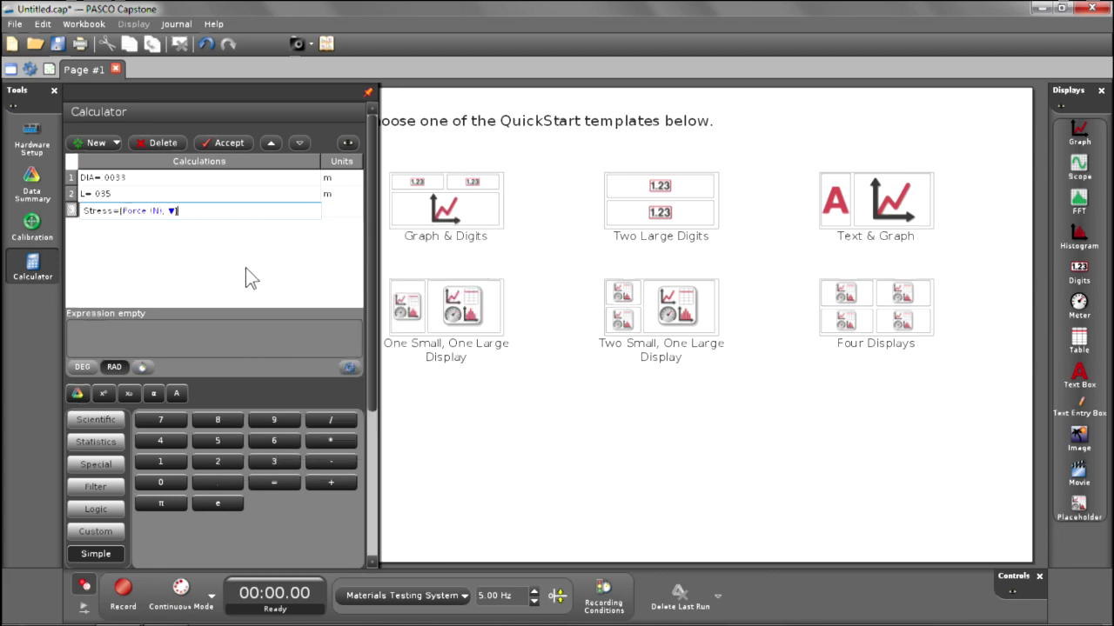
pyautogui.write('/(')
pyautogui.write('DIA/2)^2')
# Step: Complete the denominator as (π*(DIA/2)^2) and give Stress units of Pa
pyautogui.press('Left')
pyautogui.press('Left')
pyautogui.write('(')
pyautogui.press('Right')
pyautogui.press('Right')
pyautogui.press('Right')
pyautogui.press('Right')
pyautogui.press('Right')
pyautogui.press('Right')
pyautogui.press('Right')
pyautogui.press('Right')
pyautogui.write(')')
pyautogui.press('Left')
pyautogui.press('Left')
pyautogui.press('Left')
pyautogui.press('Left')
pyautogui.press('Left')
pyautogui.press('Left')
pyautogui.press('Left')
pyautogui.press('Left')
pyautogui.click(168, 503)
pyautogui.click(168, 502)
pyautogui.press('Return')
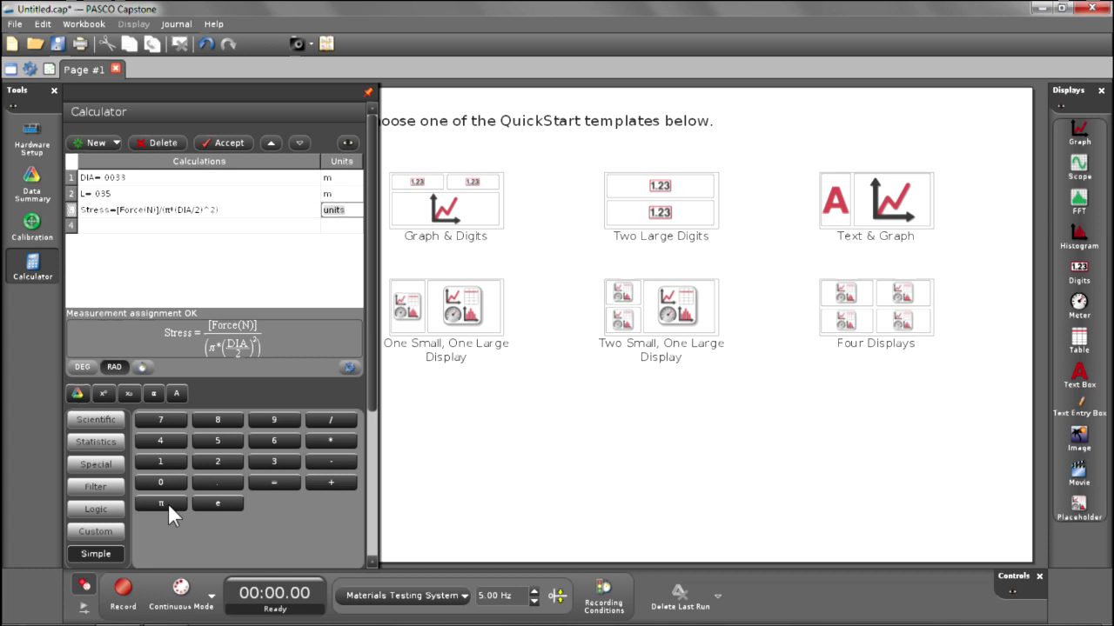
pyautogui.write('Pa')
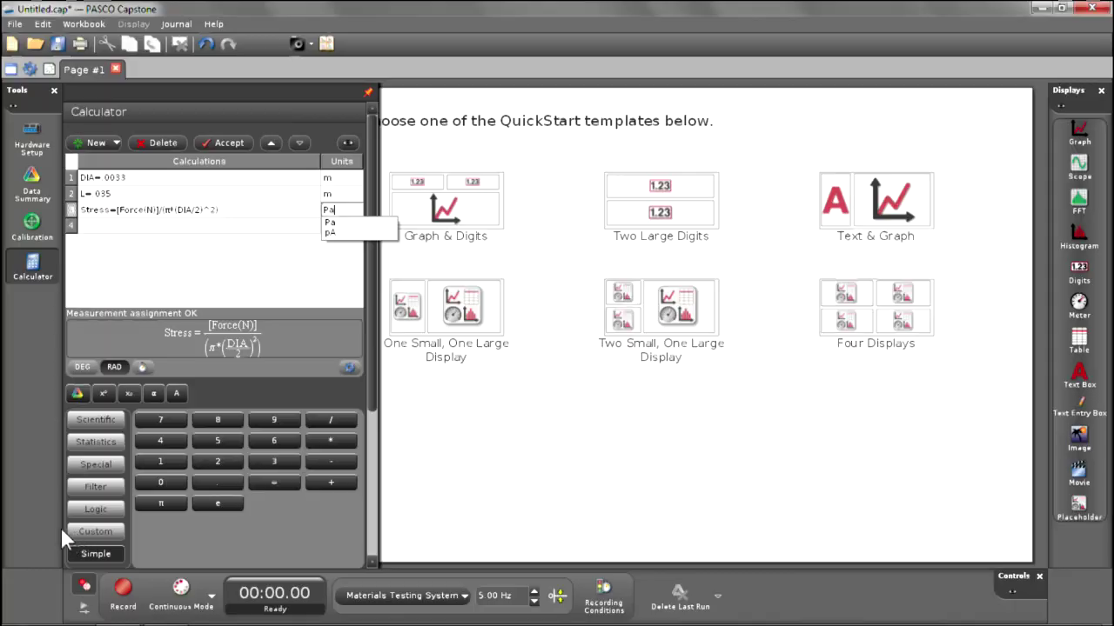
pyautogui.click(336, 224)
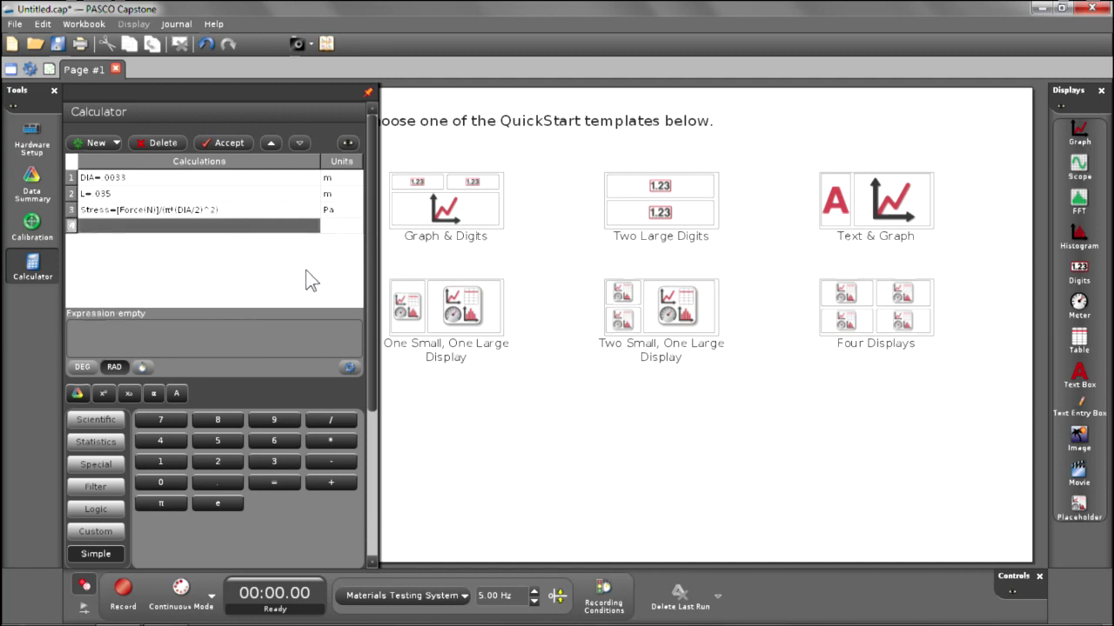
# Step: Define Strain = [Position (m)]/L, leaving its units blank
pyautogui.write('Stra')
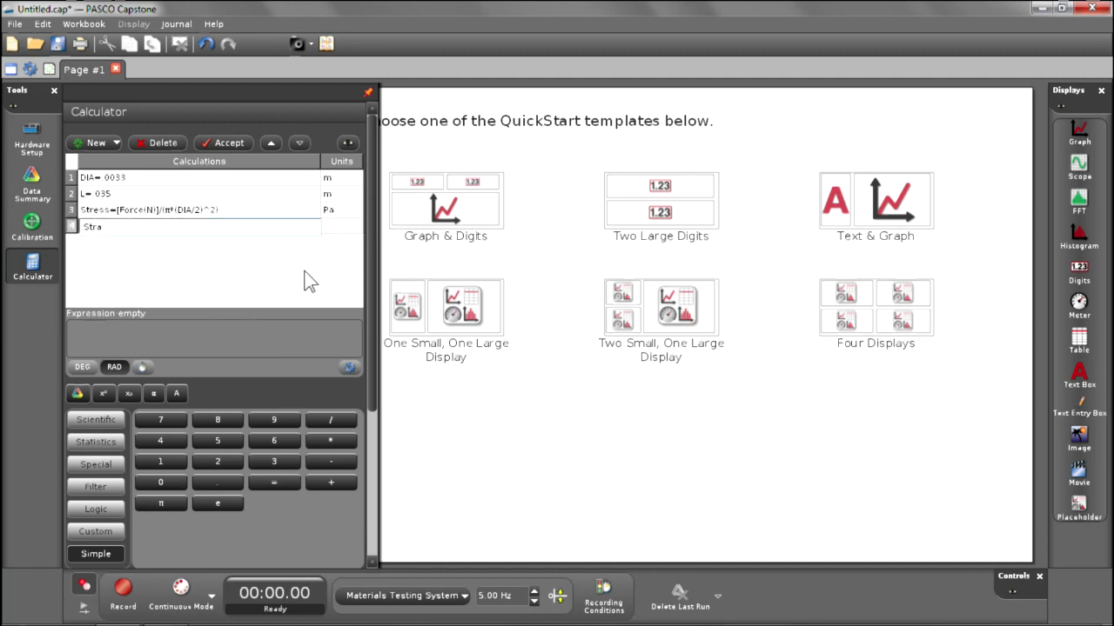
pyautogui.write('in=')
pyautogui.rightClick(254, 225)
pyautogui.moveTo(320, 239)
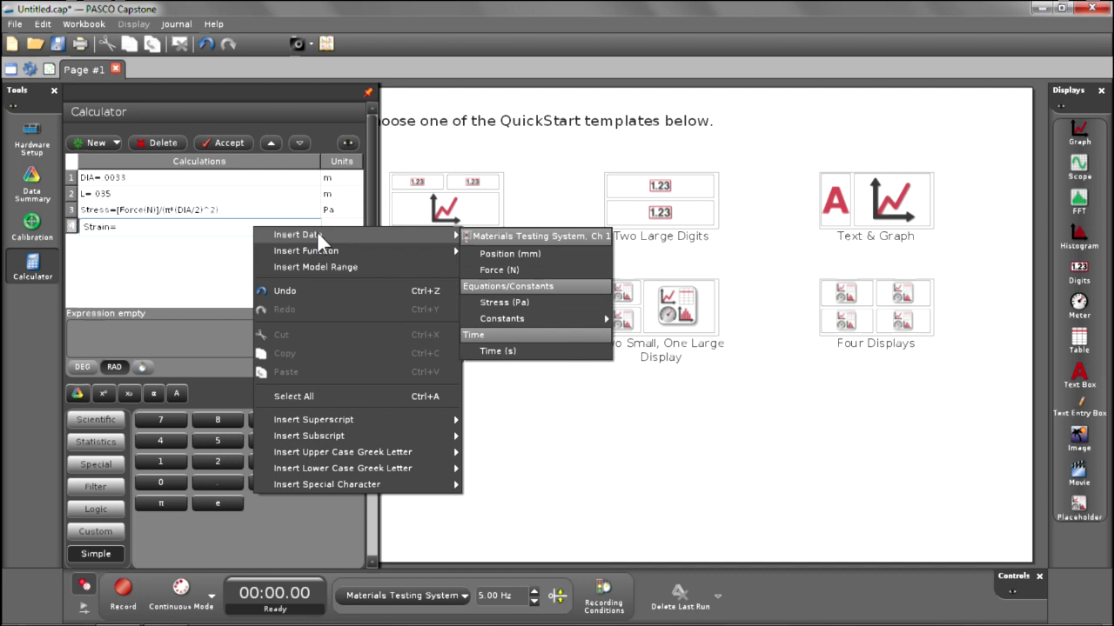
pyautogui.click(528, 253)
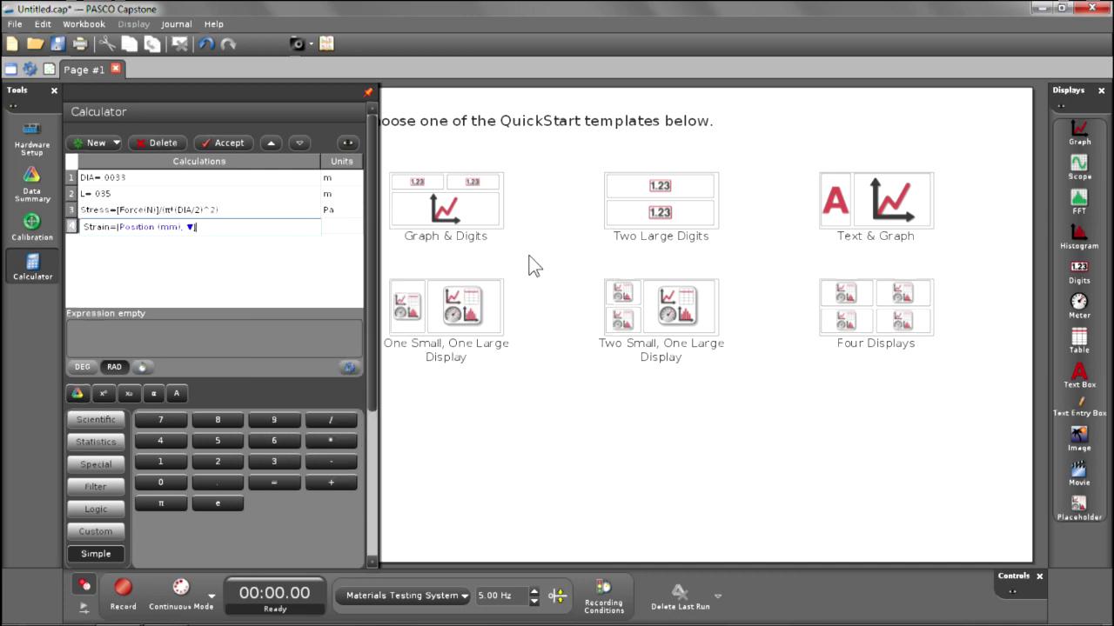
pyautogui.write('/L')
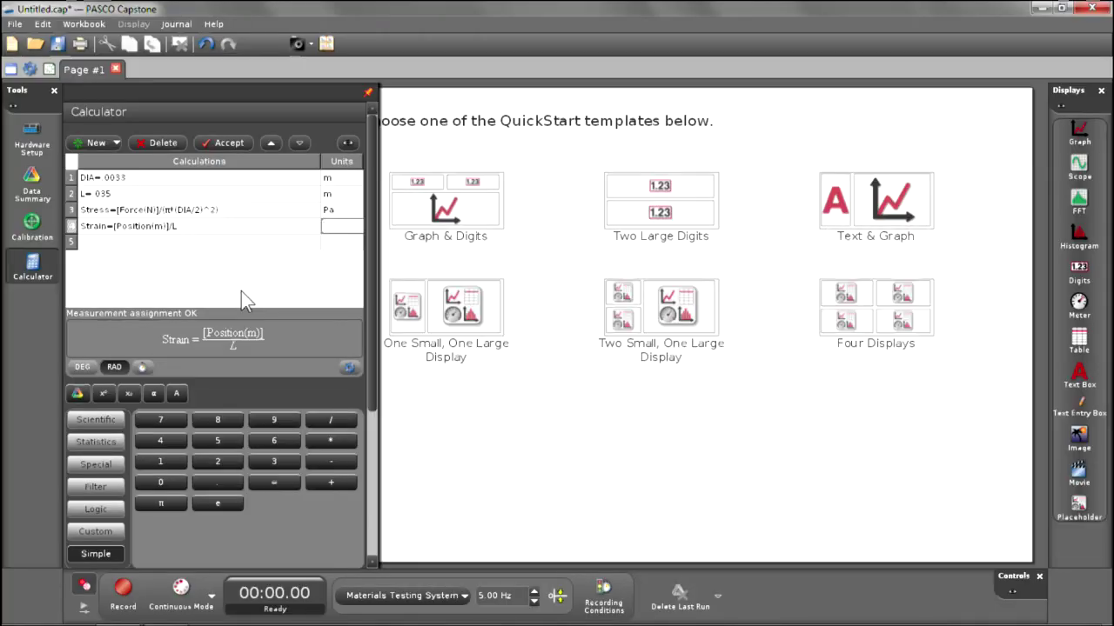
pyautogui.press('Return')
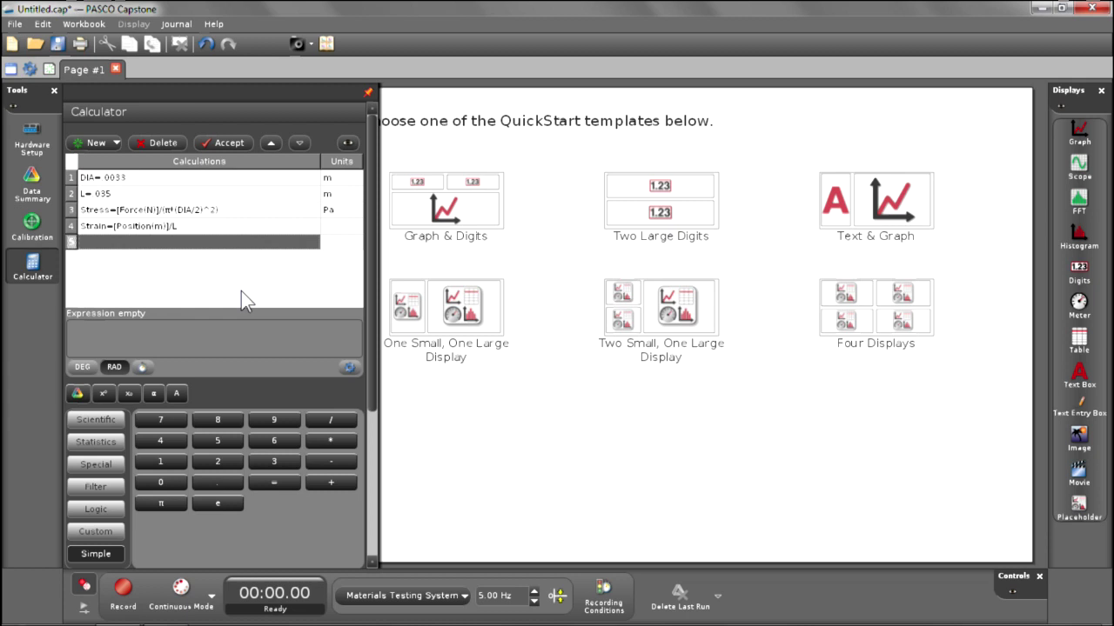
# Step: Place a Movie display at the upper left of Page #1 and narrow it
pyautogui.click(28, 273)
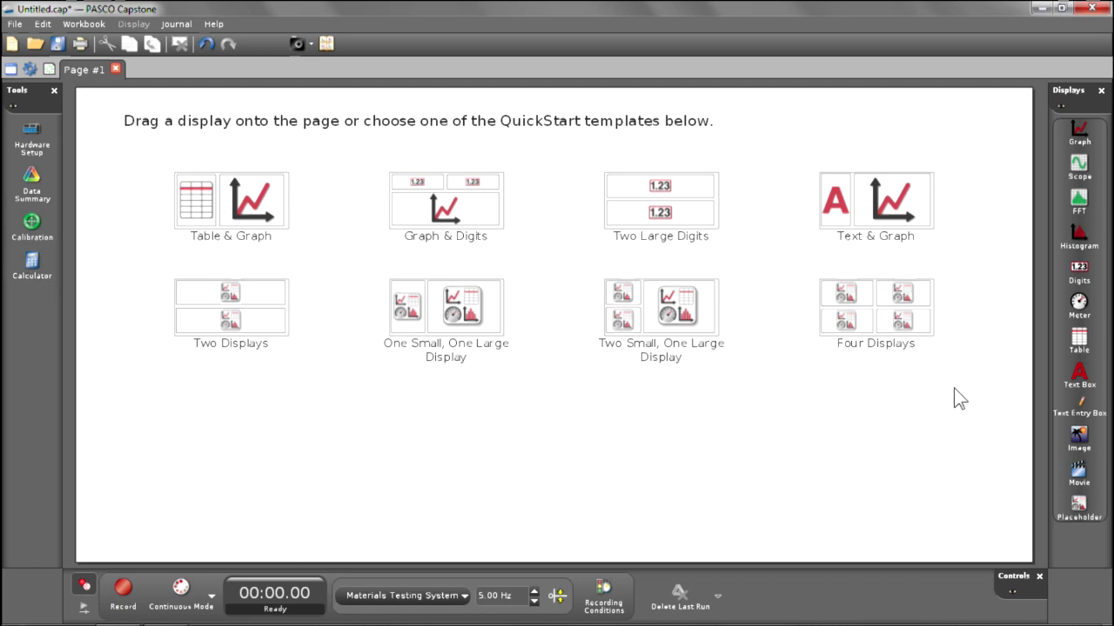
pyautogui.moveTo(1077, 489); pyautogui.dragTo(527, 380)
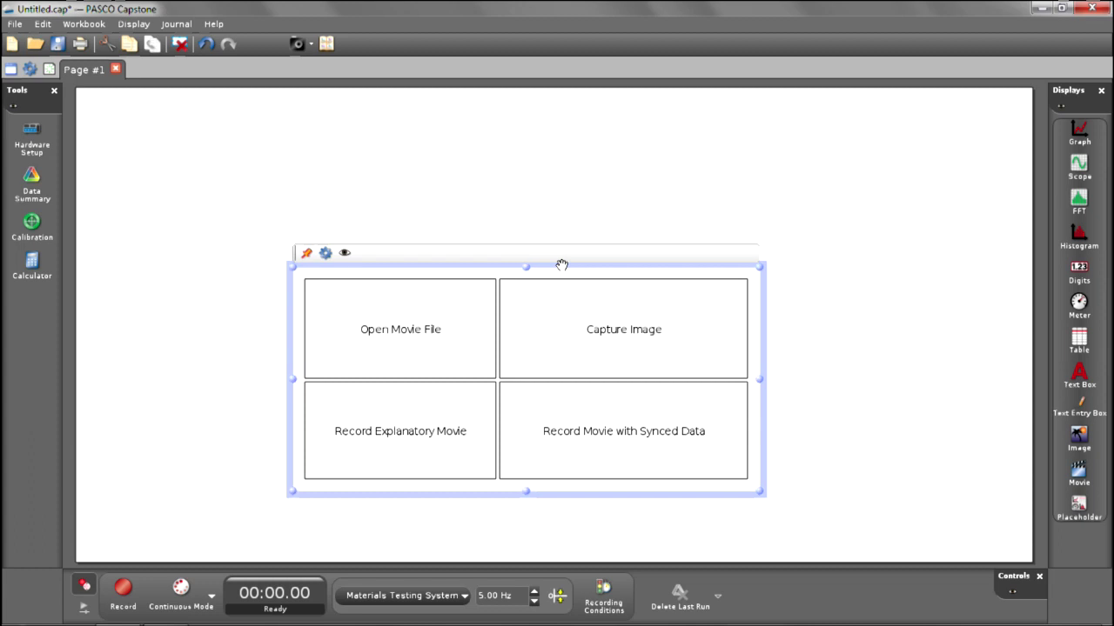
pyautogui.moveTo(562, 261); pyautogui.dragTo(252, 200)
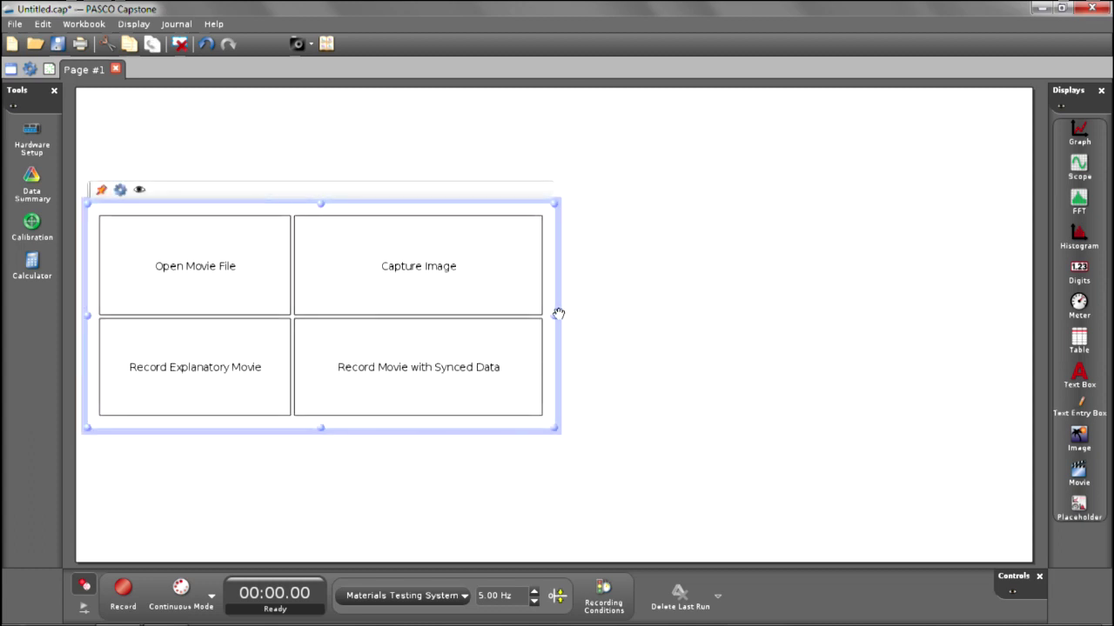
pyautogui.moveTo(557, 313); pyautogui.dragTo(519, 313)
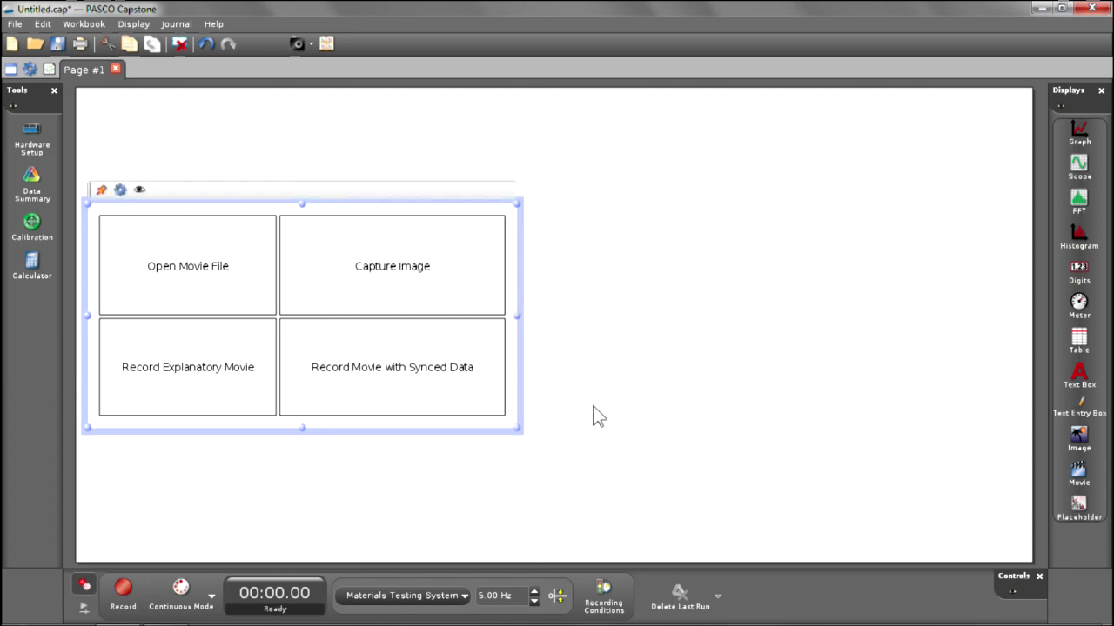
# Step: Set the Movie display to record synced video from the Microsoft LifeCam Studio
pyautogui.click(368, 385)
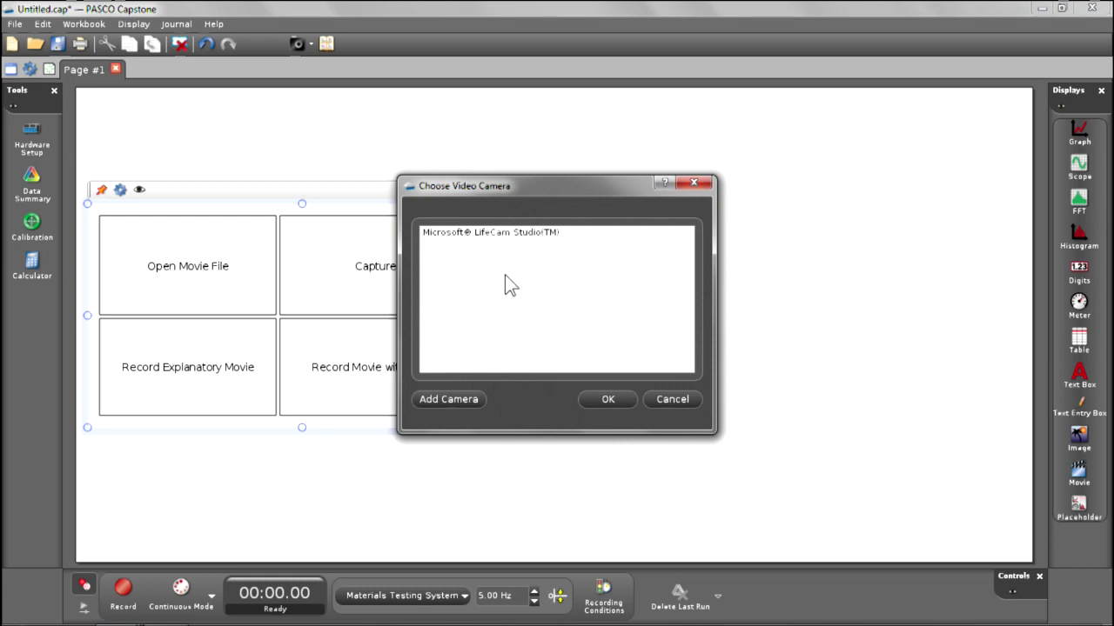
pyautogui.click(506, 234)
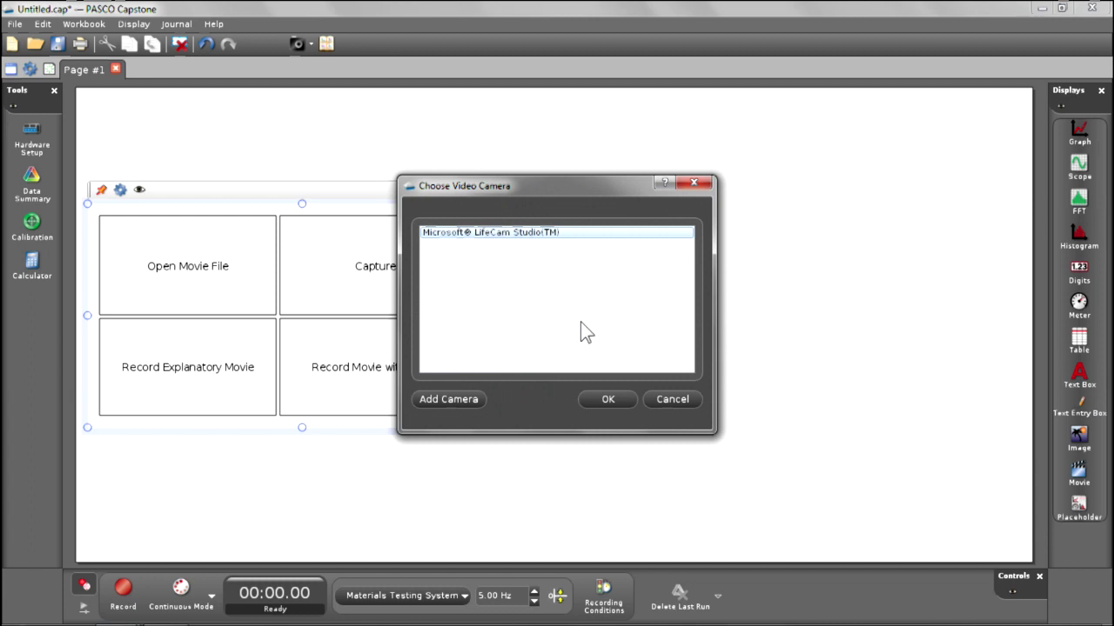
pyautogui.click(608, 400)
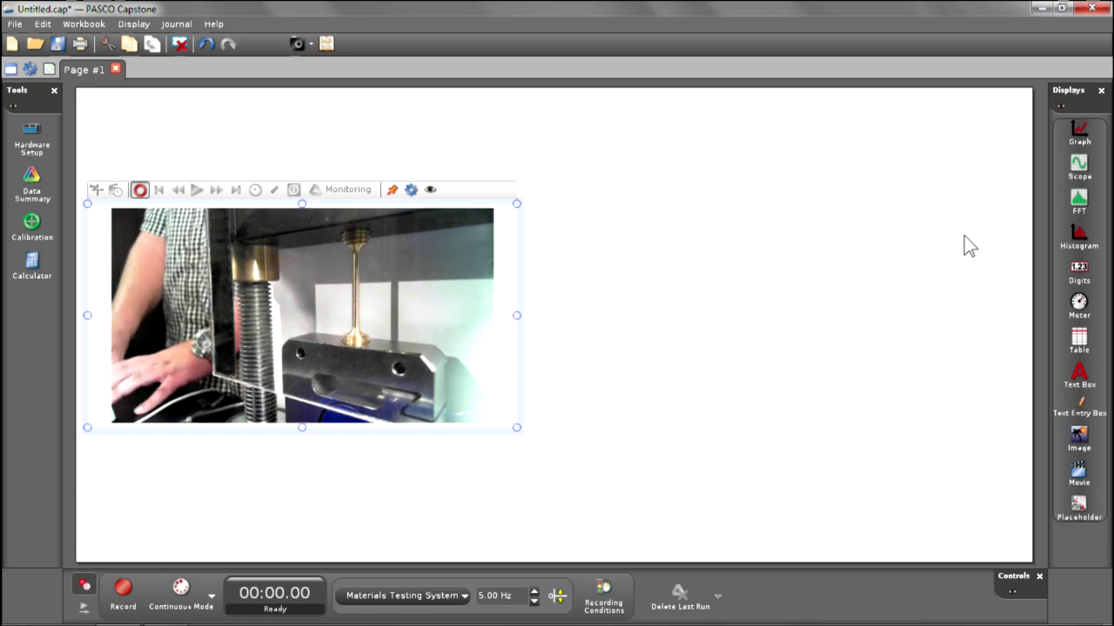
# Step: Add a graph beside the movie with Strain on the x-axis and Stress (Pa) on the y-axis
pyautogui.moveTo(1081, 139); pyautogui.dragTo(829, 270)
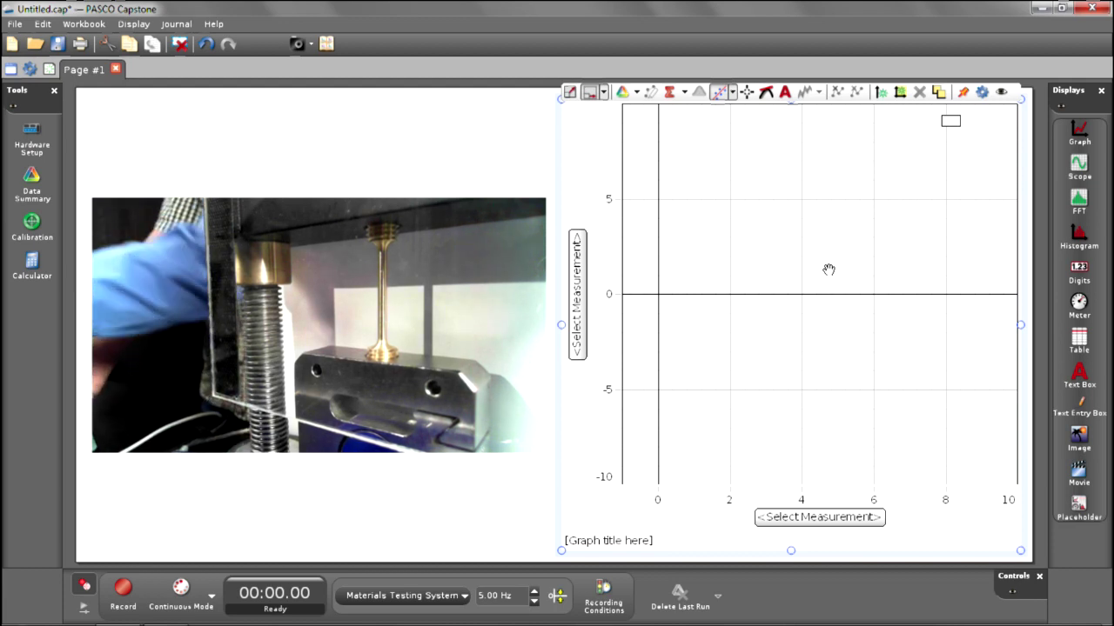
pyautogui.click(818, 519)
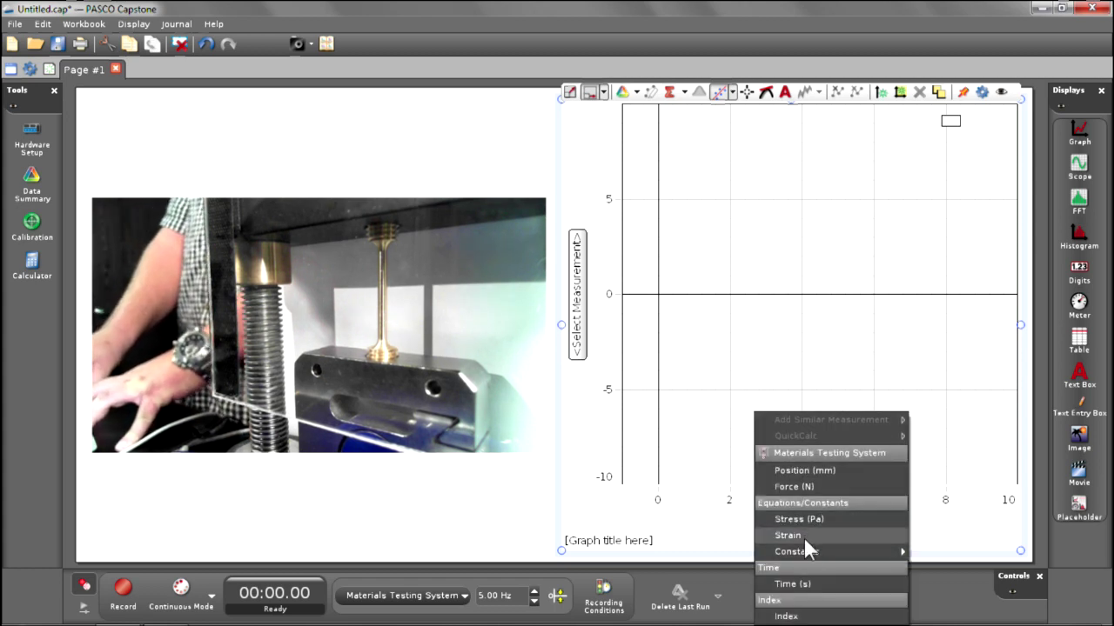
pyautogui.click(803, 536)
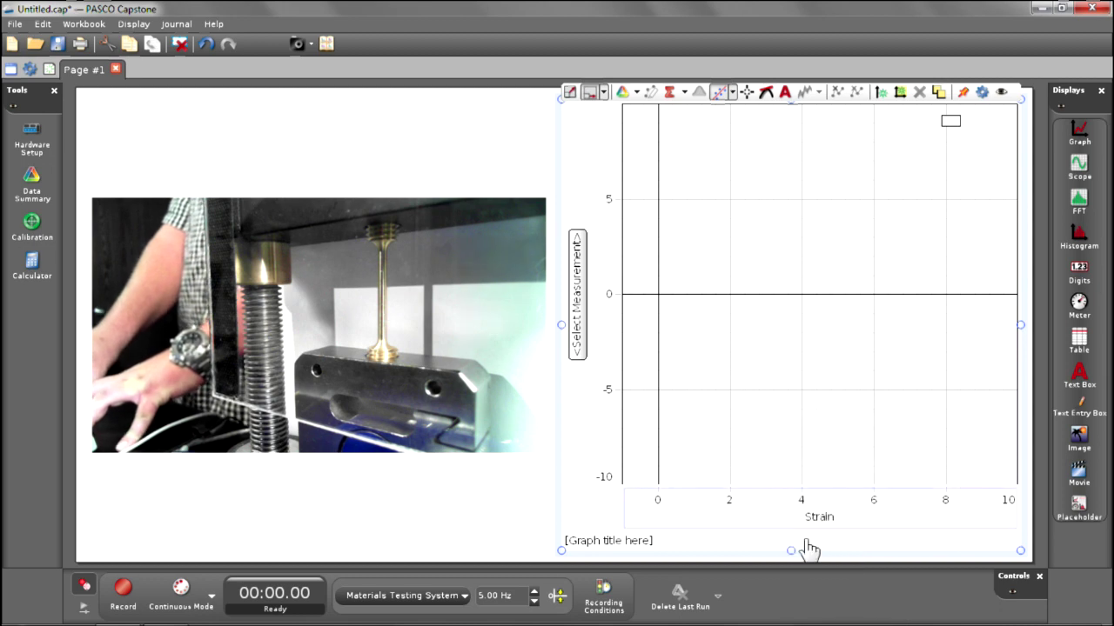
pyautogui.click(577, 344)
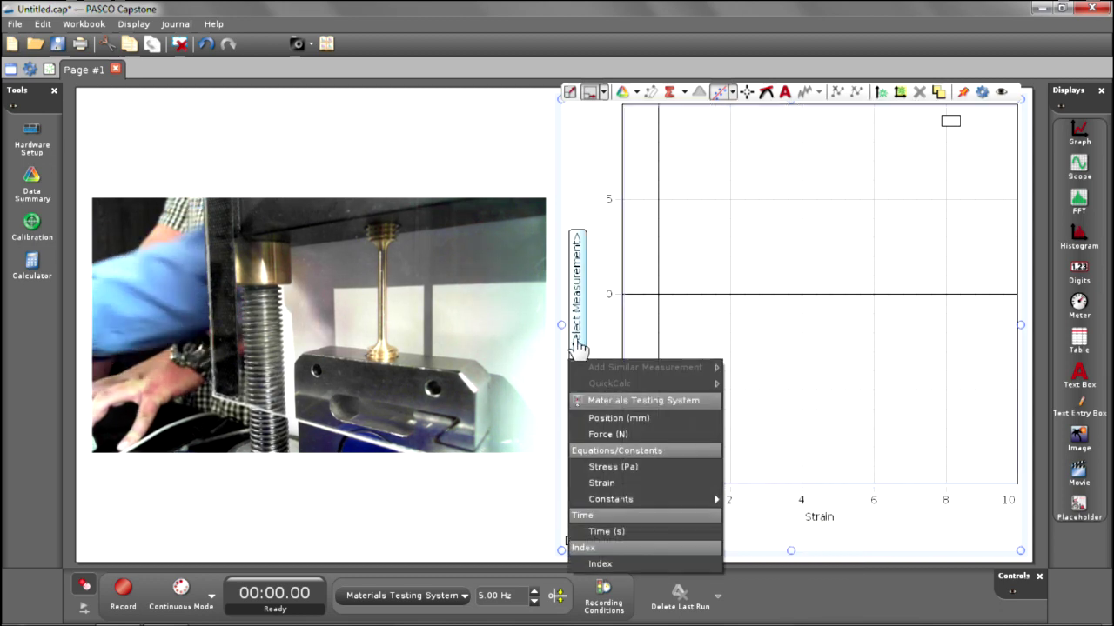
pyautogui.click(603, 467)
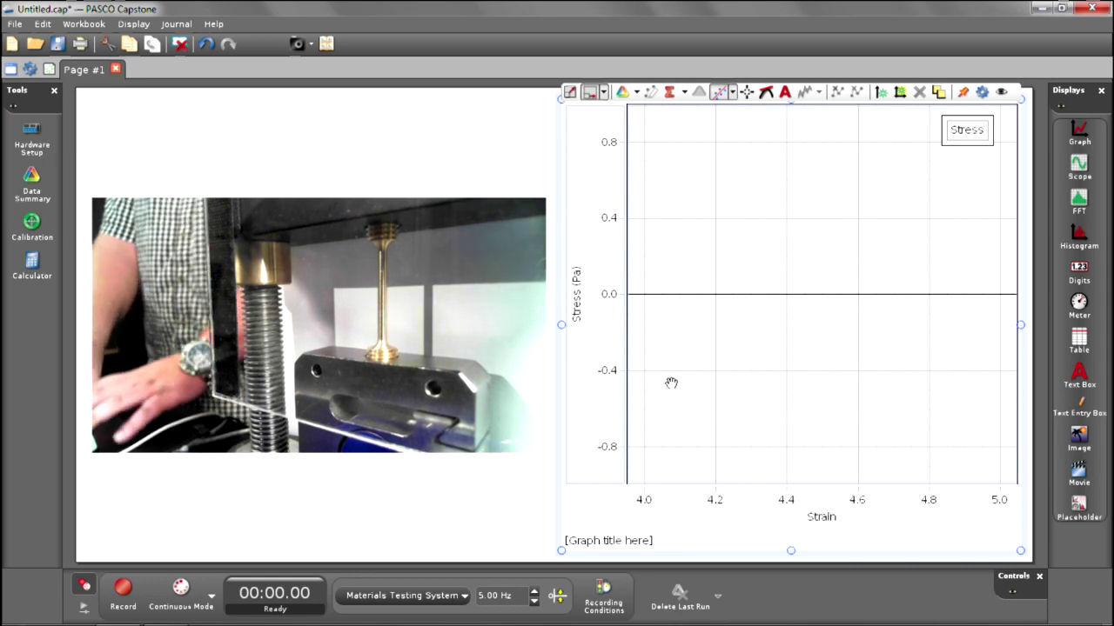
# Step: Pan the graph to put the origin at bottom-left and rescale Strain to about 0–0.4
pyautogui.moveTo(670, 383); pyautogui.dragTo(1003, 363)
pyautogui.moveTo(665, 356); pyautogui.dragTo(979, 380)
pyautogui.moveTo(658, 366); pyautogui.dragTo(991, 380)
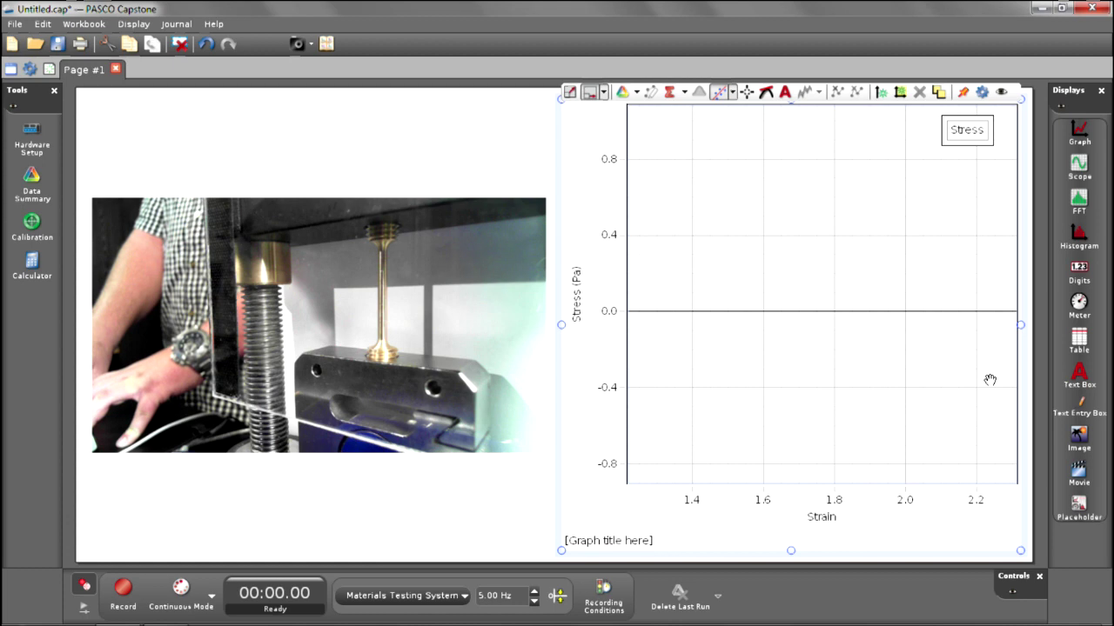
pyautogui.moveTo(695, 378); pyautogui.dragTo(1000, 376)
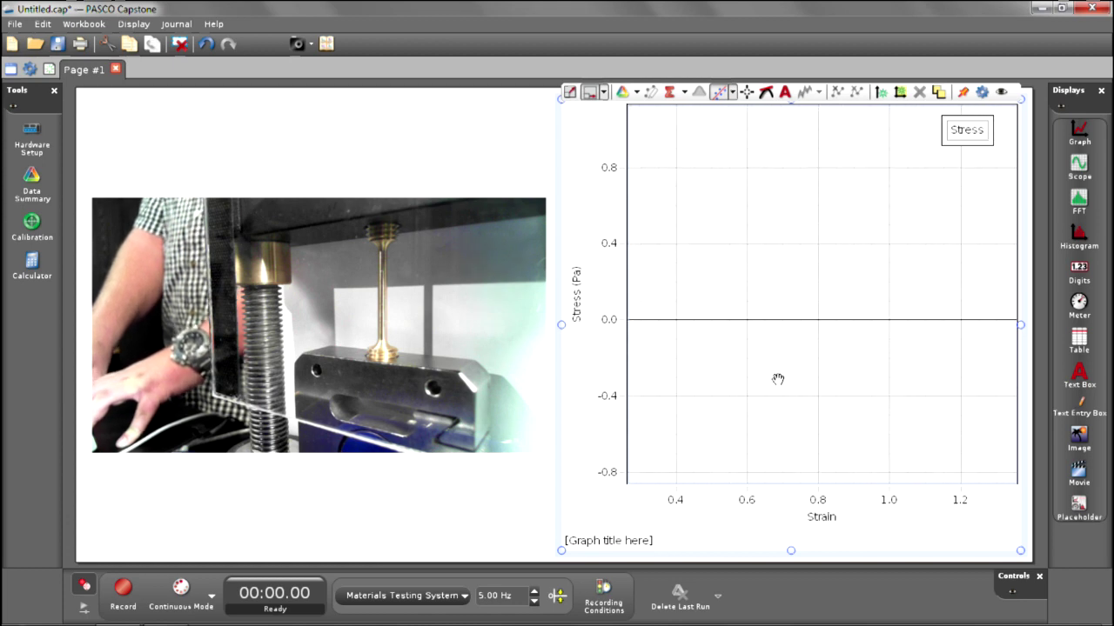
pyautogui.moveTo(668, 357); pyautogui.dragTo(758, 312)
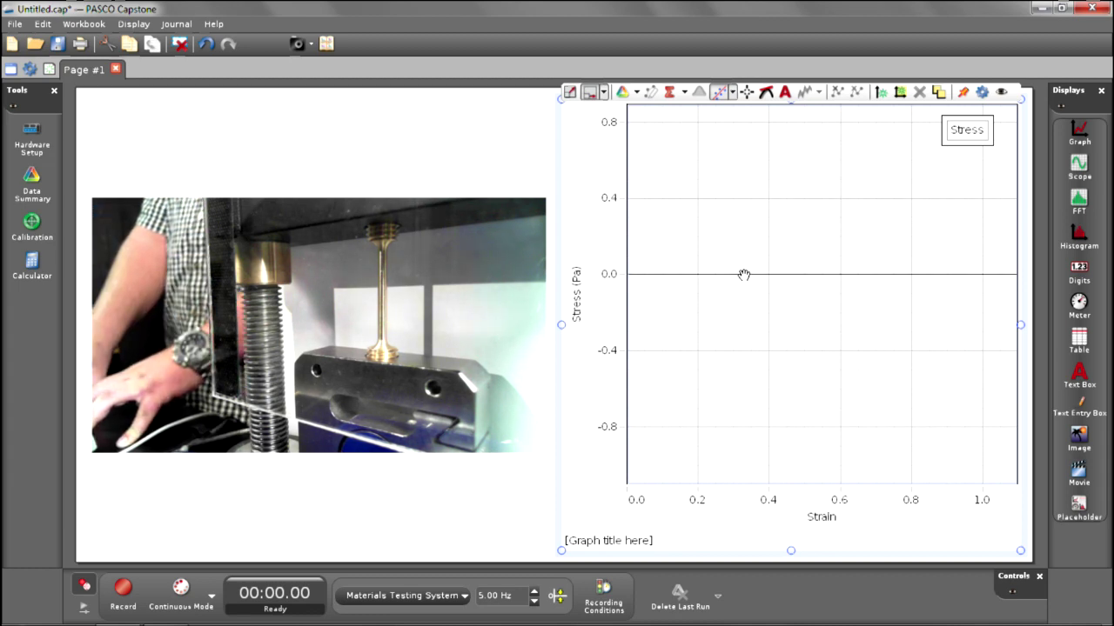
pyautogui.moveTo(743, 275); pyautogui.dragTo(736, 481)
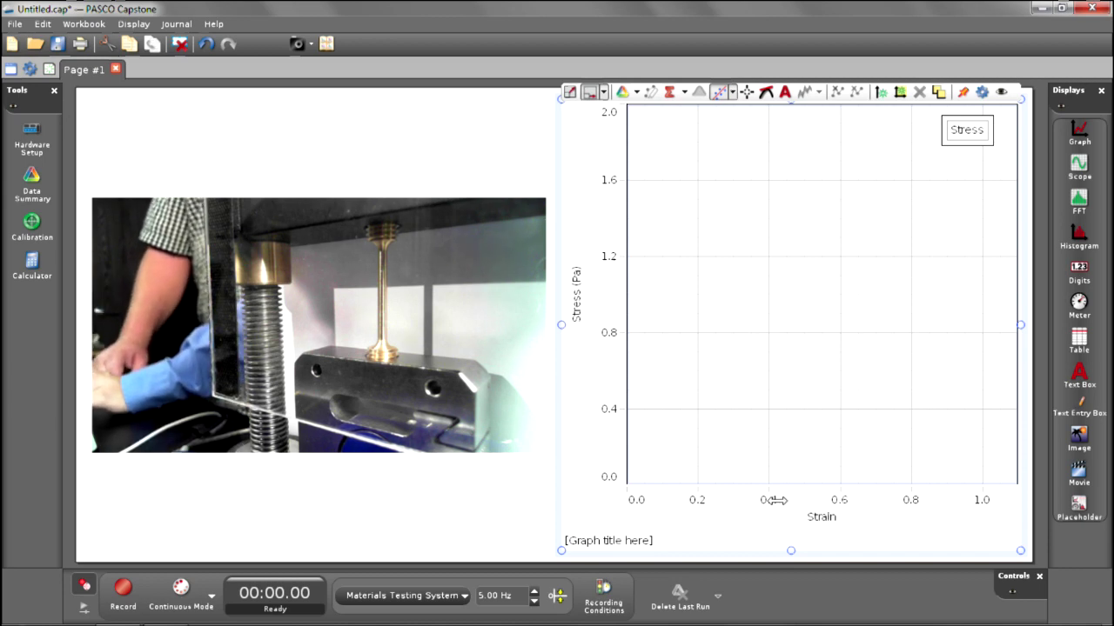
pyautogui.moveTo(775, 501); pyautogui.dragTo(1003, 515)
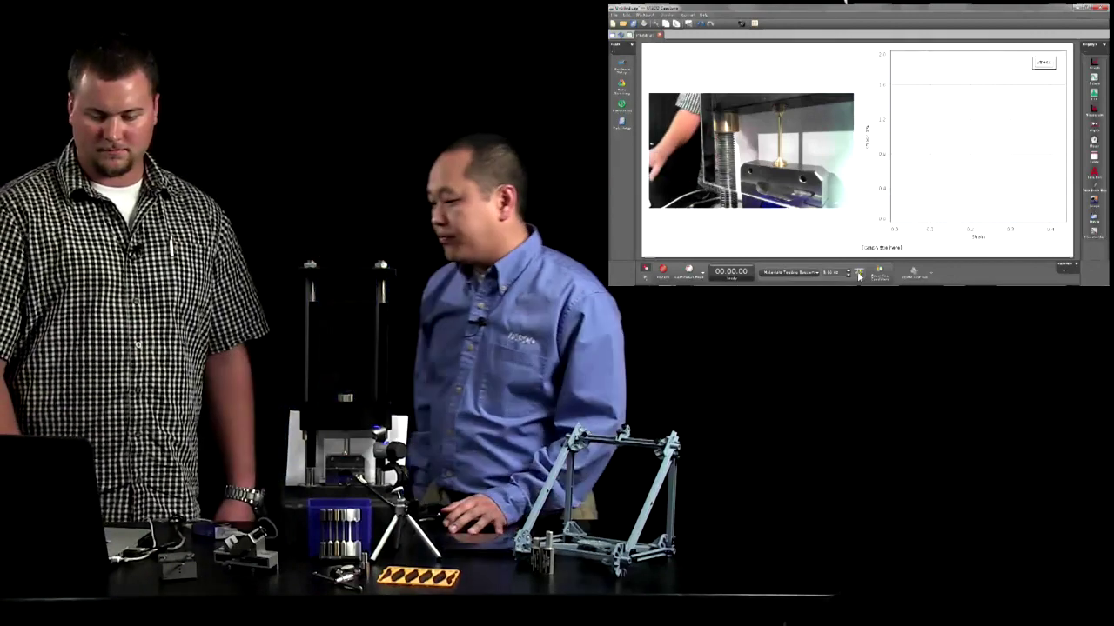
# Step: Start recording the brass tensile test until the specimen fractures
pyautogui.click(660, 269)
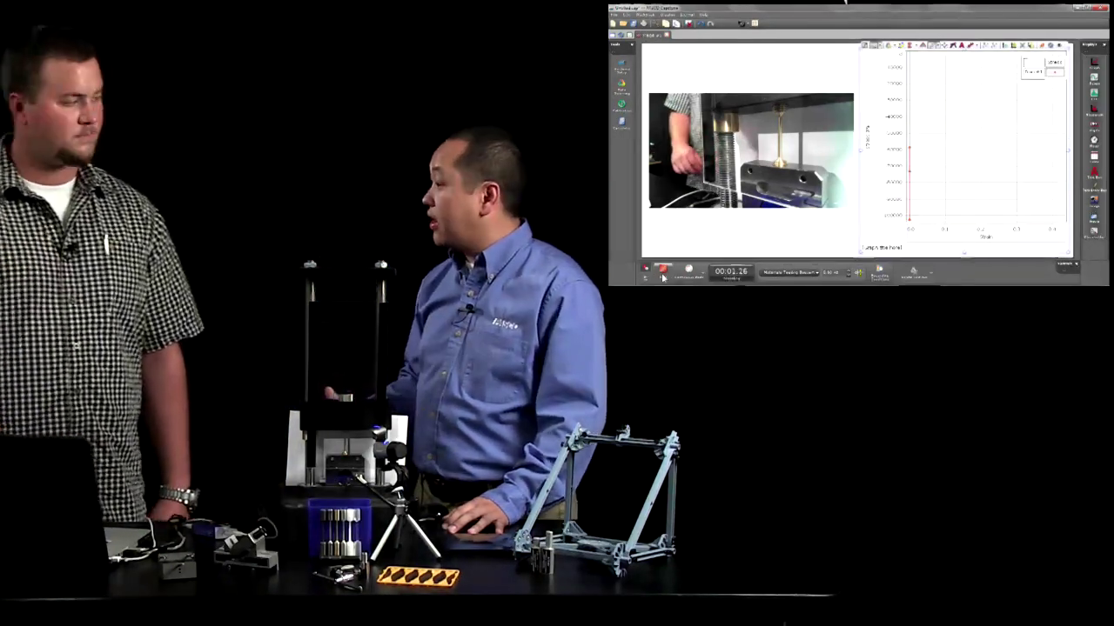